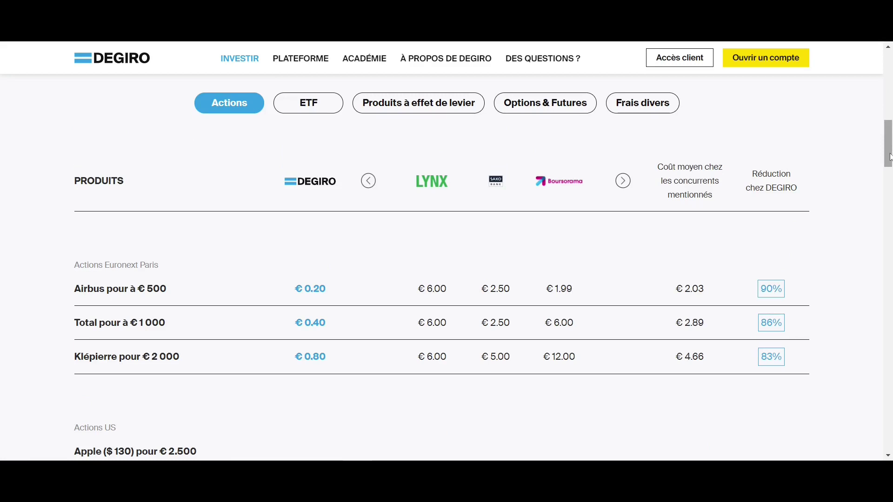
Look over the broker fee comparison for stocks and view the account's deposit and withdrawal options.
{"action": "left_click_drag", "start_coordinate": [889, 157], "coordinate": [889, 86]}
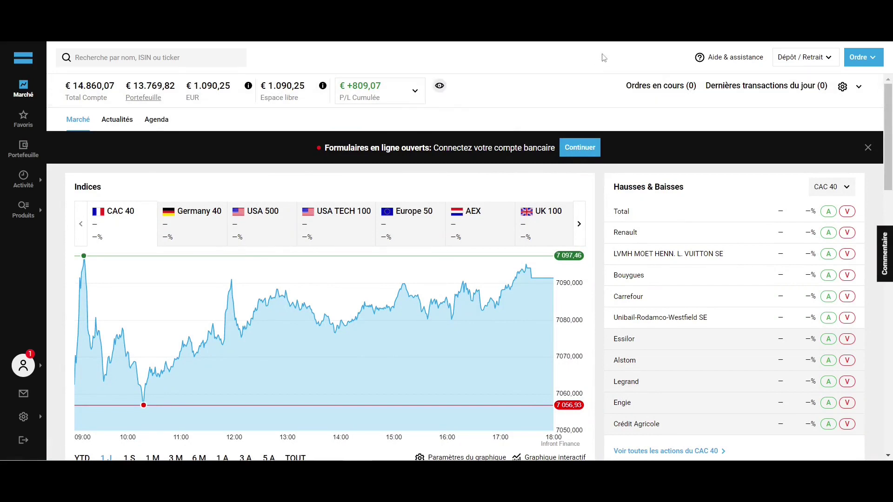
{"action": "left_click", "coordinate": [752, 64]}
{"action": "left_click", "coordinate": [796, 62]}
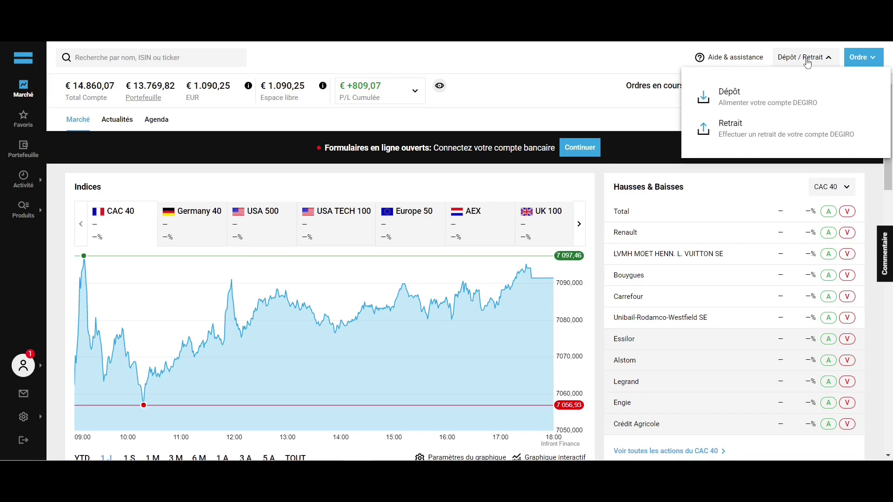
{"action": "left_click", "coordinate": [807, 62]}
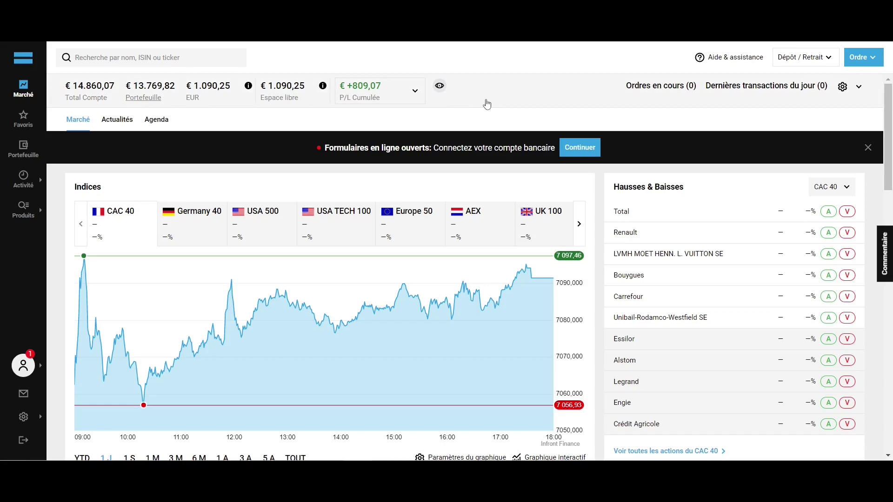
Look through the market overview's news, agenda and currencies, and review the products in the favourites list.
{"action": "scroll", "coordinate": [593, 186], "scroll_direction": "down", "scroll_amount": 5}
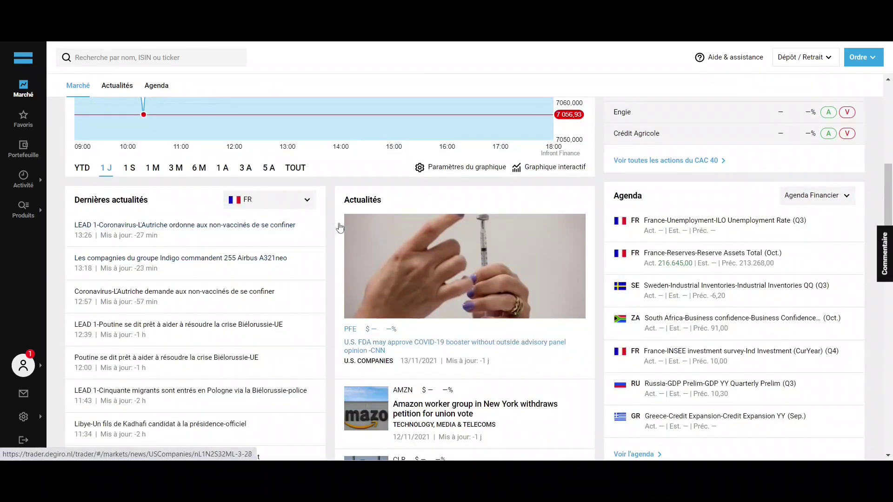
{"action": "scroll", "coordinate": [323, 229], "scroll_direction": "down", "scroll_amount": 5}
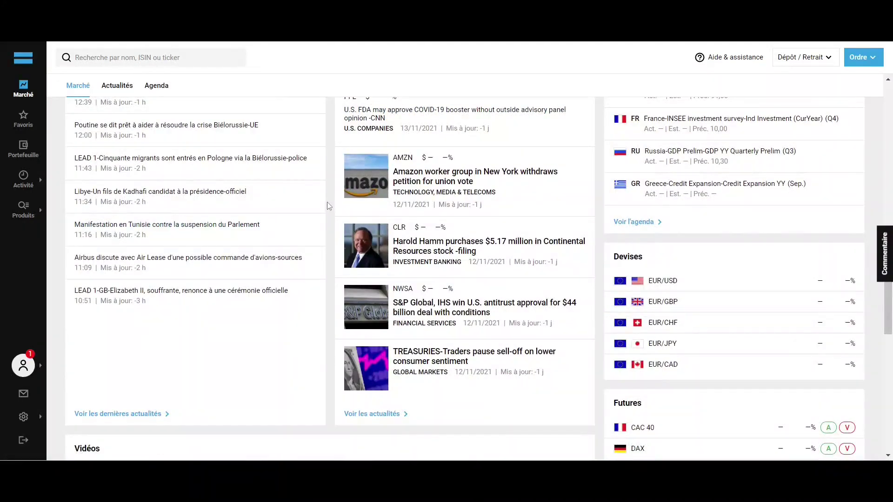
{"action": "left_click", "coordinate": [23, 118]}
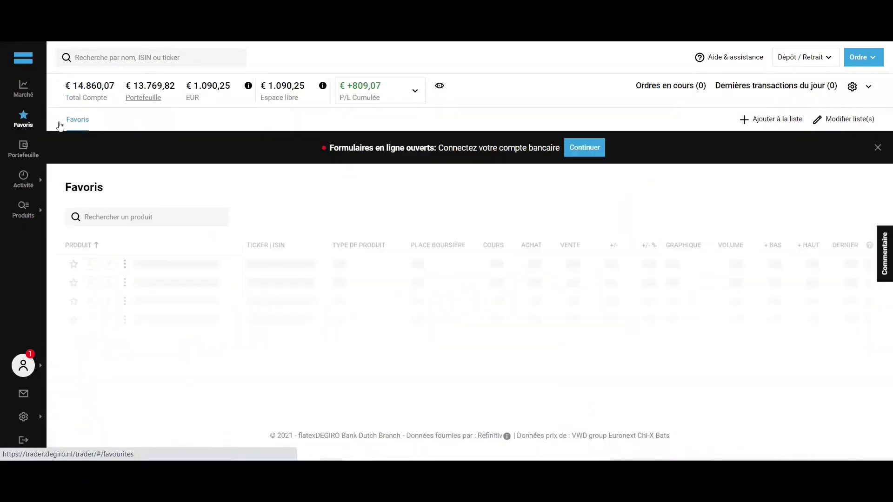
{"action": "scroll", "coordinate": [257, 181], "scroll_direction": "down", "scroll_amount": 3}
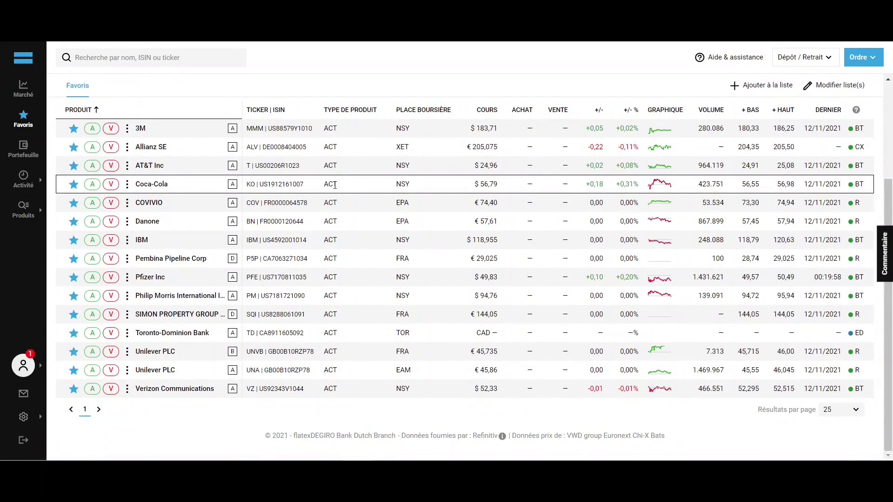
{"action": "scroll", "coordinate": [334, 185], "scroll_direction": "up", "scroll_amount": 3}
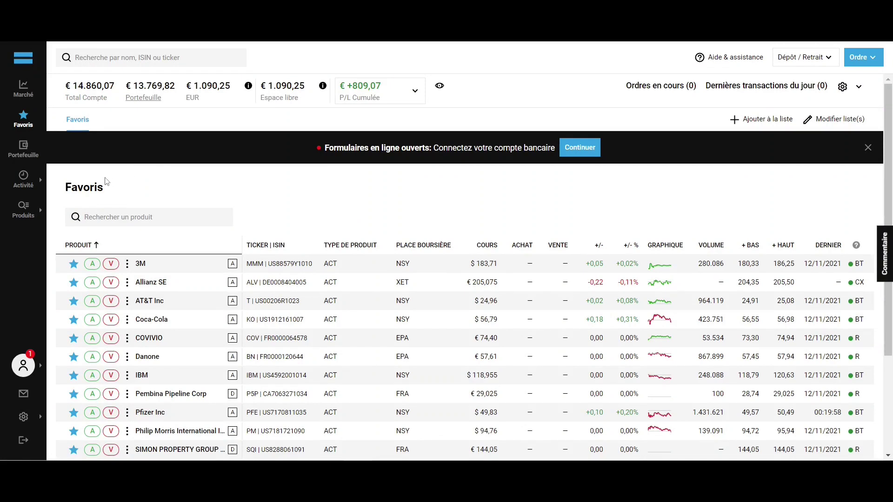
List all French stocks from the product catalogue.
{"action": "left_click", "coordinate": [21, 214]}
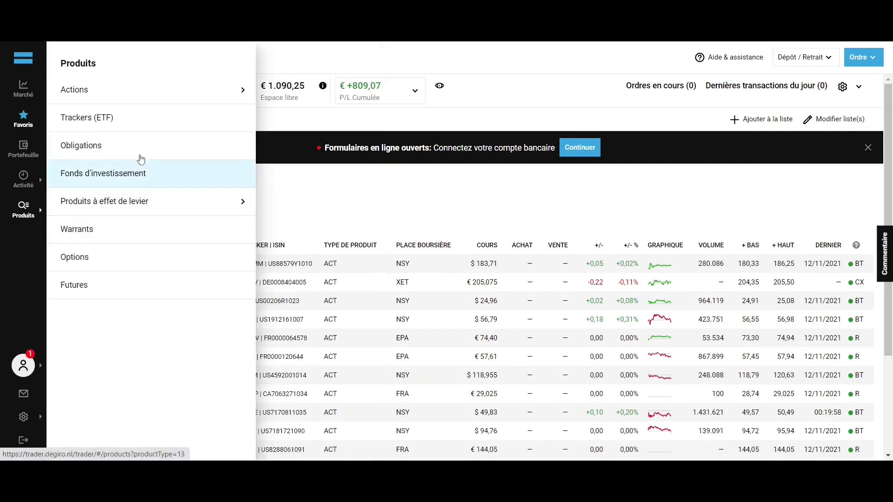
{"action": "mouse_move", "coordinate": [159, 90]}
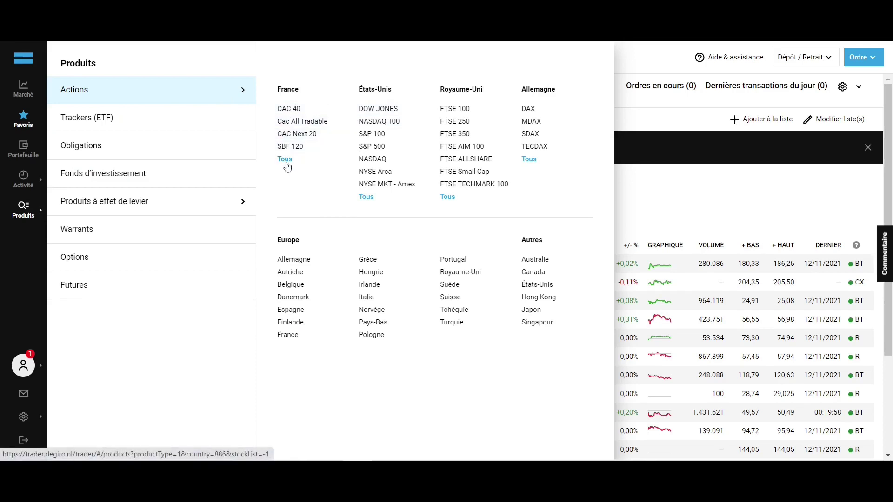
{"action": "left_click", "coordinate": [285, 159]}
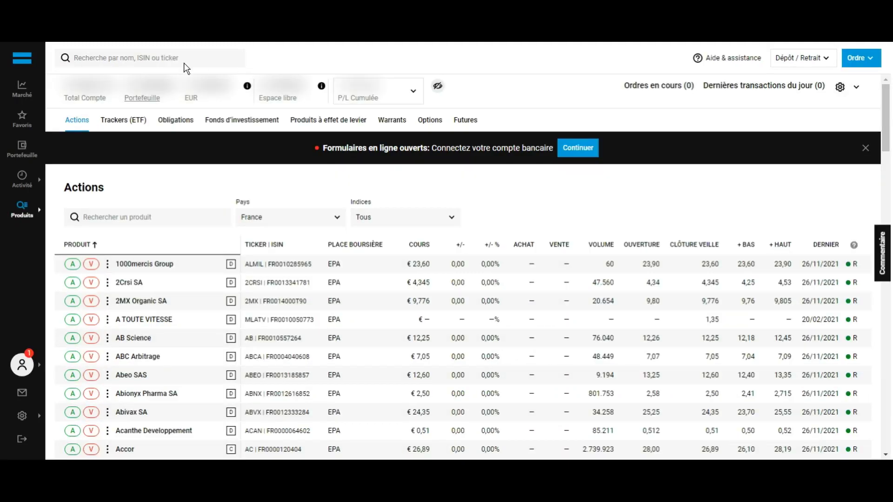
Search for the stock Delta Plus Group SA and open its product page.
{"action": "left_click", "coordinate": [149, 65]}
{"action": "type", "text": "Delta Plus Group SA"}
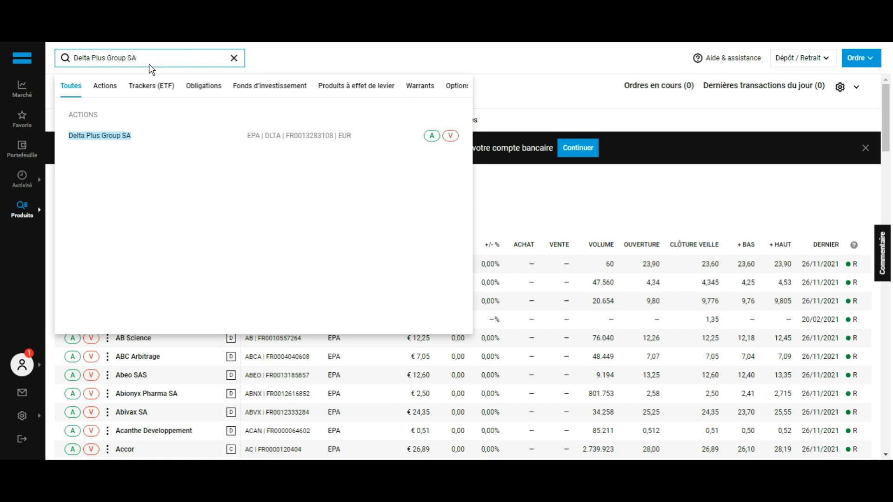
{"action": "left_click", "coordinate": [144, 137]}
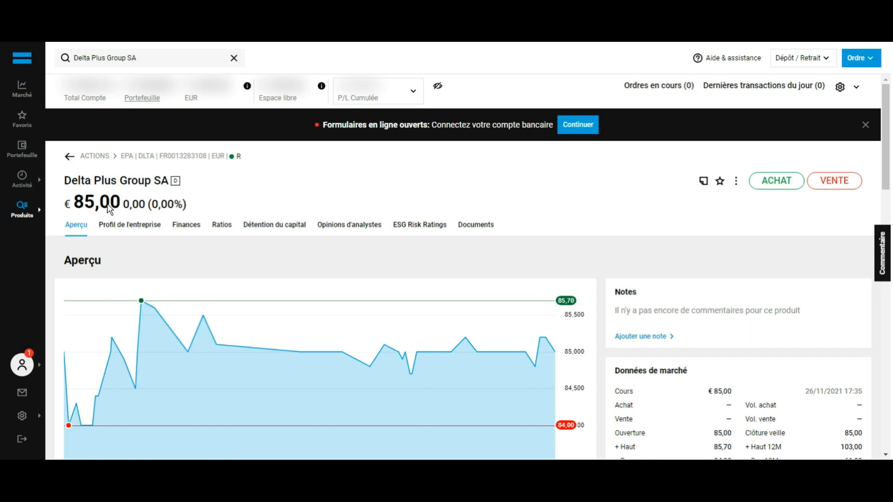
Examine Delta Plus Group SA's overview, market data, news and financial statements, and return to its overview.
{"action": "scroll", "coordinate": [107, 206], "scroll_direction": "down", "scroll_amount": 1}
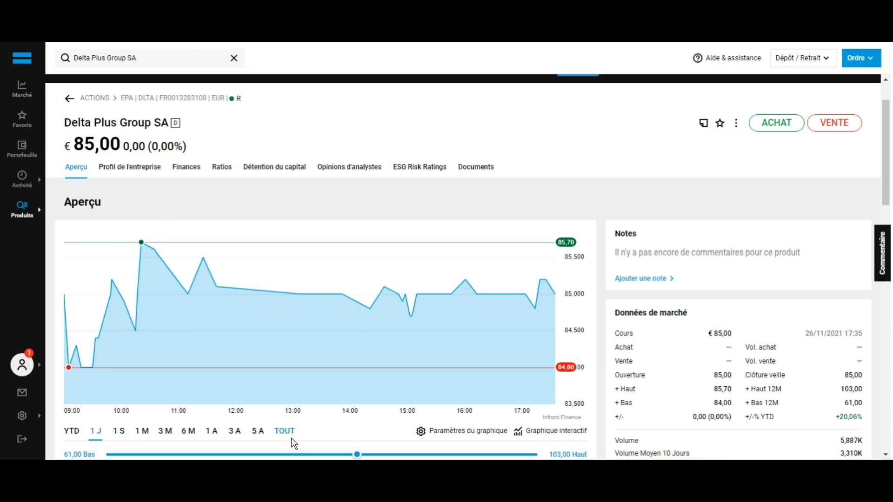
{"action": "scroll", "coordinate": [288, 379], "scroll_direction": "down", "scroll_amount": 6}
{"action": "scroll", "coordinate": [265, 212], "scroll_direction": "up", "scroll_amount": 4}
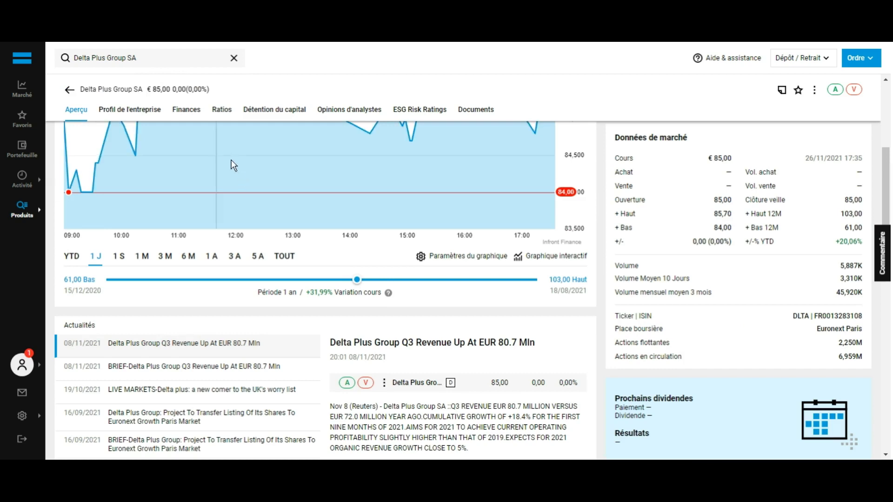
{"action": "left_click", "coordinate": [191, 120]}
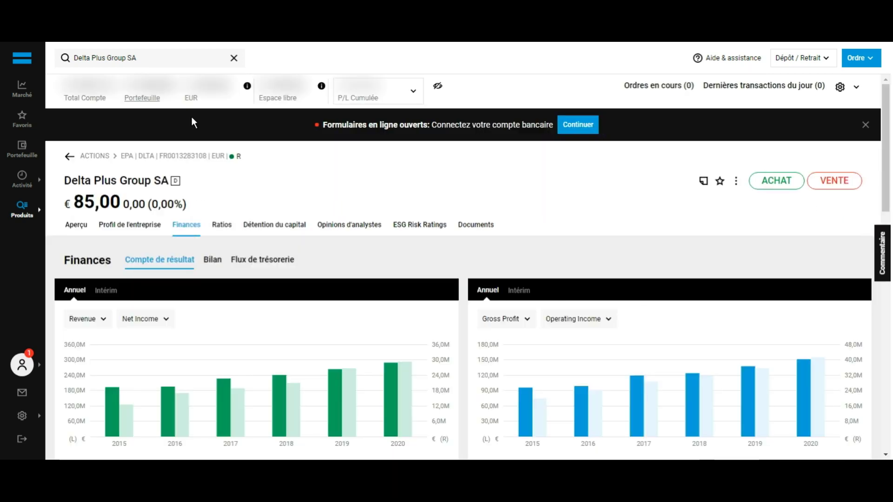
{"action": "left_click", "coordinate": [79, 227]}
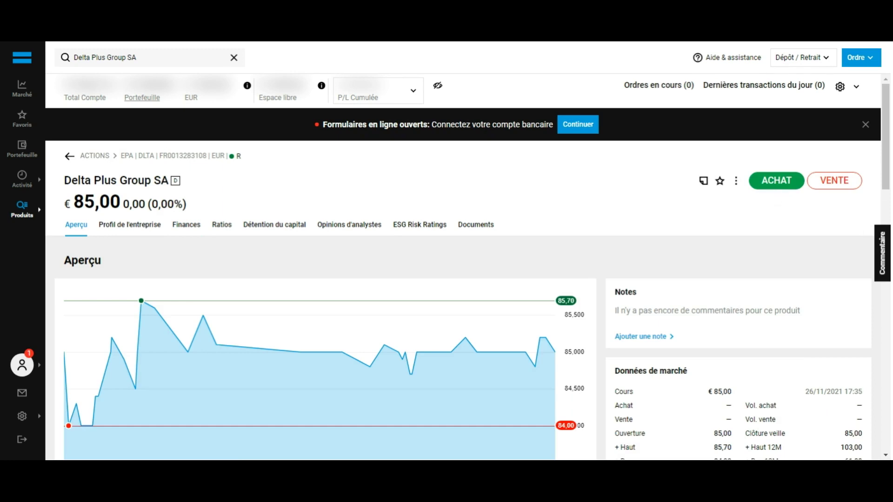
Fill in a market-price (Au marché) buy order for 1 Delta Plus Group SA share, and close the order form without submitting it.
{"action": "left_click", "coordinate": [785, 185]}
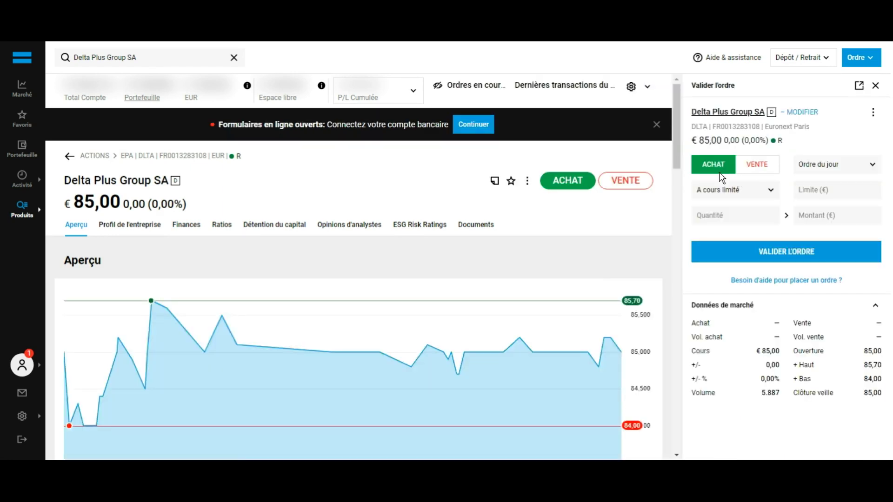
{"action": "left_click", "coordinate": [743, 197]}
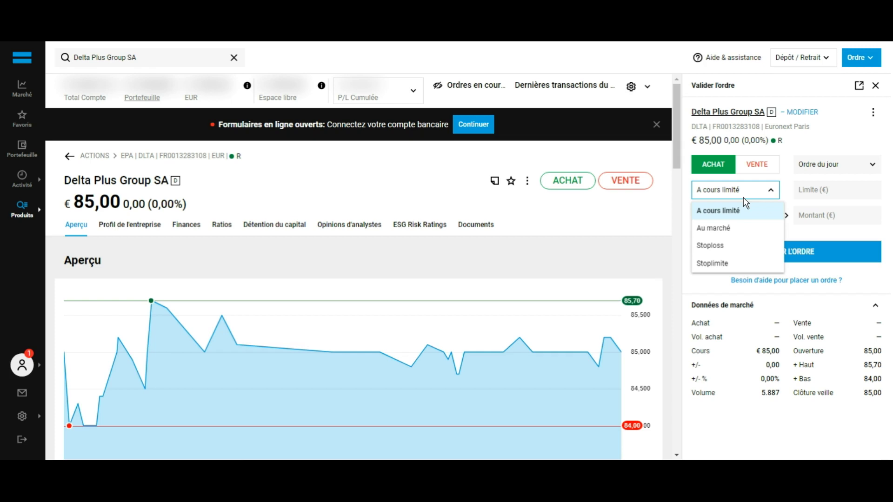
{"action": "left_click", "coordinate": [745, 232]}
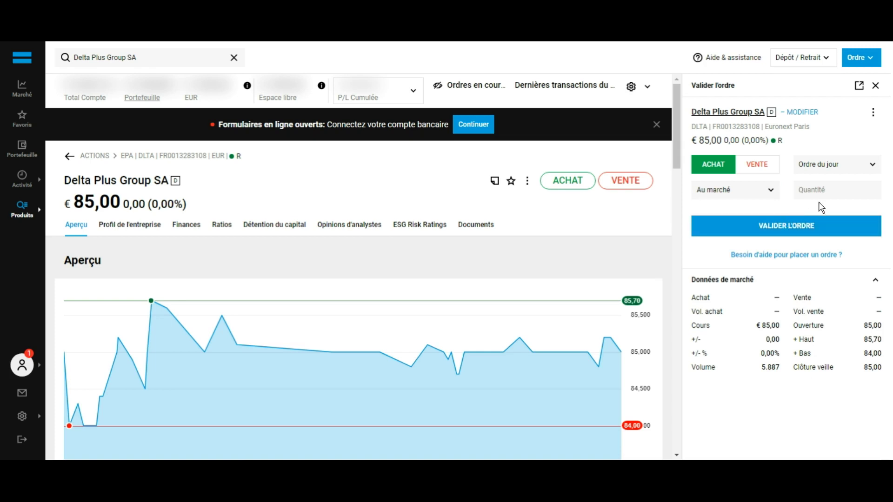
{"action": "left_click", "coordinate": [842, 198]}
{"action": "type", "text": "1"}
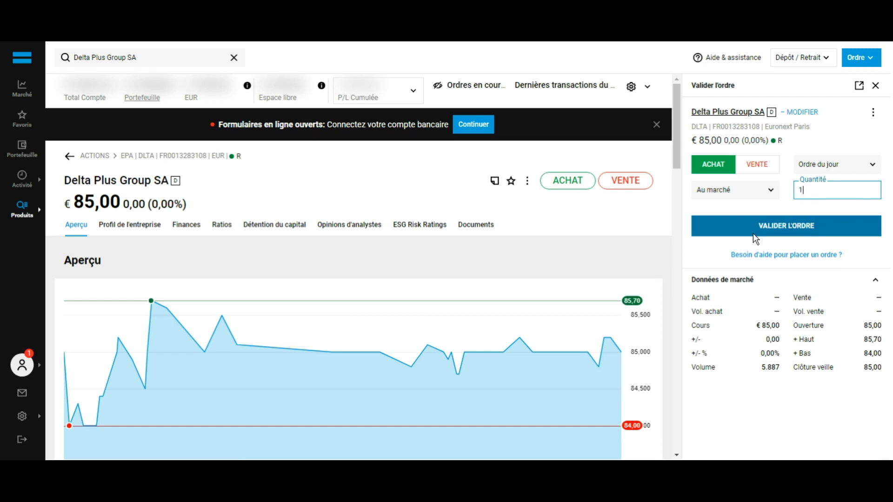
{"action": "left_click", "coordinate": [883, 93]}
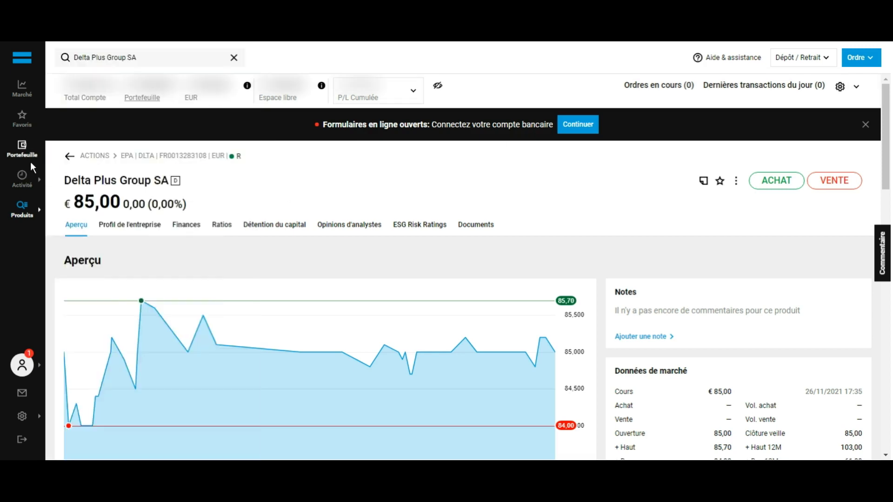
Review the portfolio's open stock positions, FM compensation and upcoming dividends.
{"action": "left_click", "coordinate": [30, 161]}
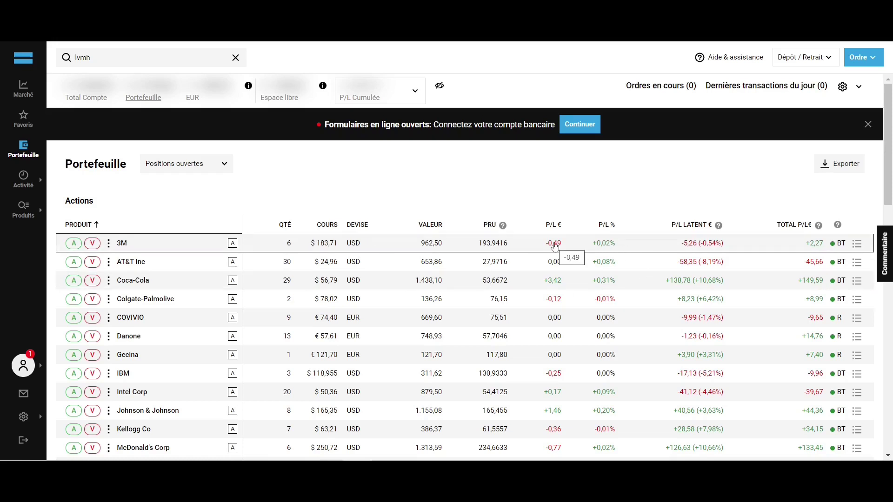
{"action": "scroll", "coordinate": [604, 233], "scroll_direction": "down", "scroll_amount": 10}
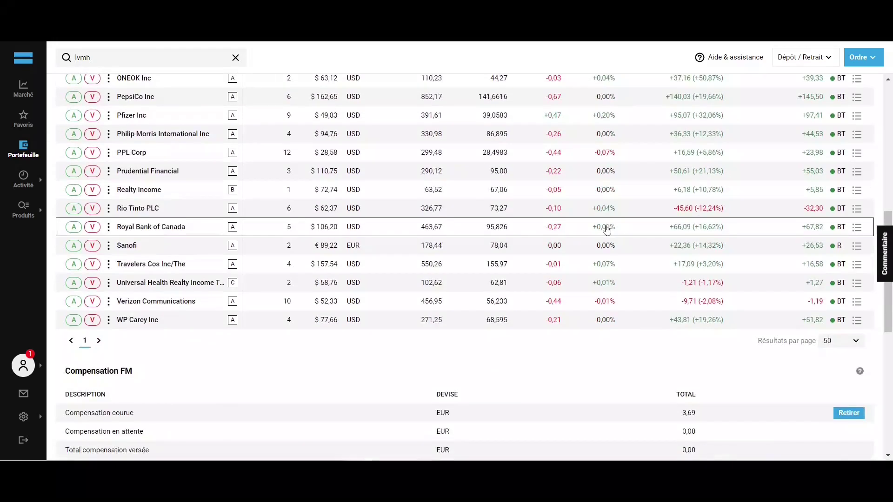
{"action": "scroll", "coordinate": [604, 229], "scroll_direction": "down", "scroll_amount": 8}
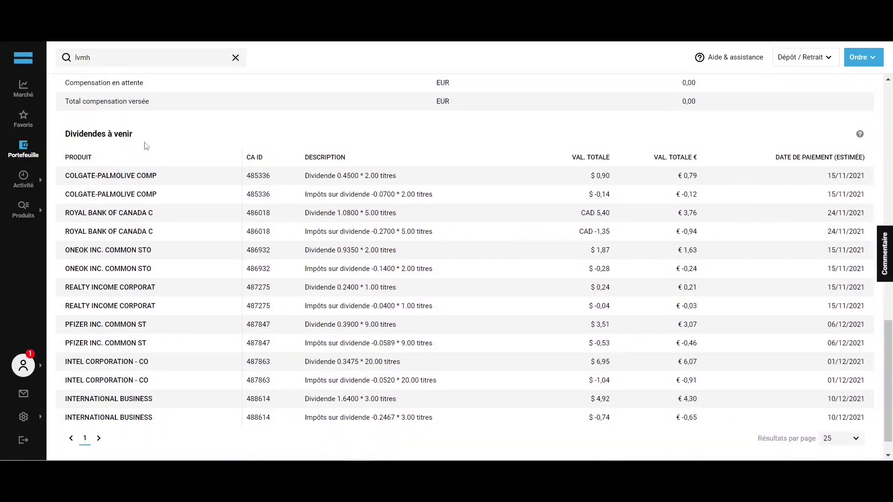
{"action": "scroll", "coordinate": [147, 146], "scroll_direction": "up", "scroll_amount": 18}
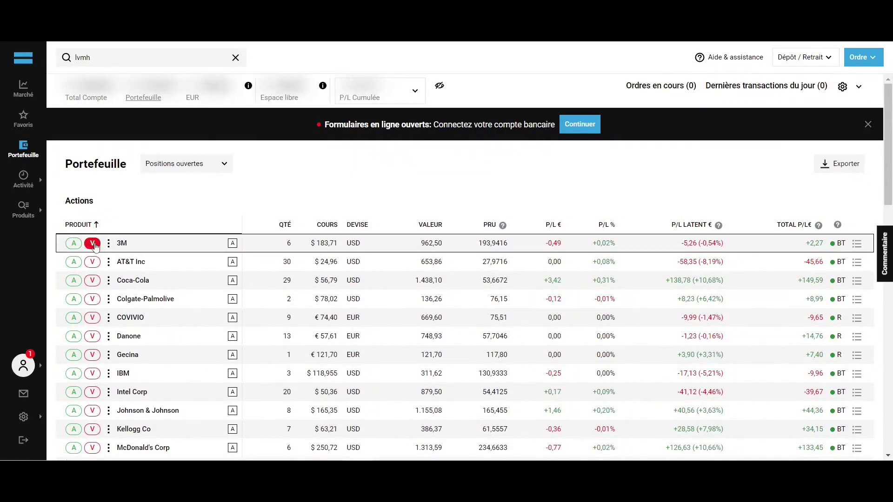
Fill in a market-price (Au marché) sell order for 1 share of the 3M position in the portfolio.
{"action": "left_click", "coordinate": [93, 244]}
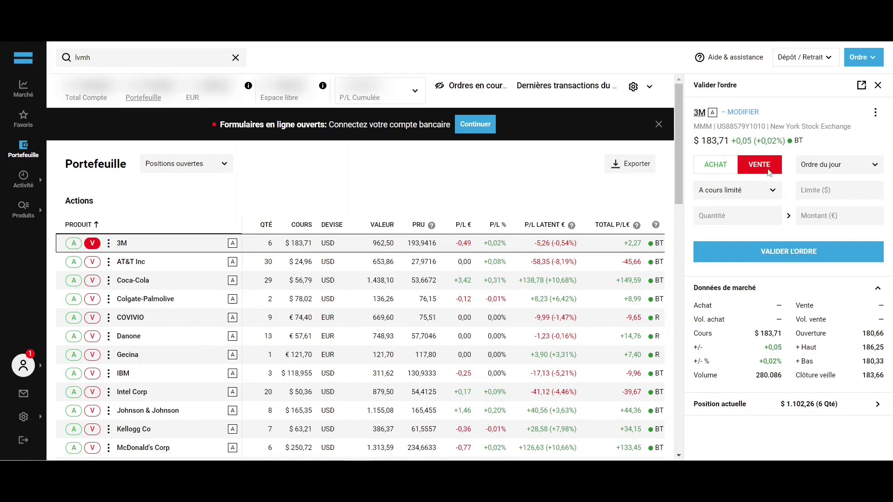
{"action": "left_click", "coordinate": [760, 195]}
{"action": "left_click", "coordinate": [747, 228]}
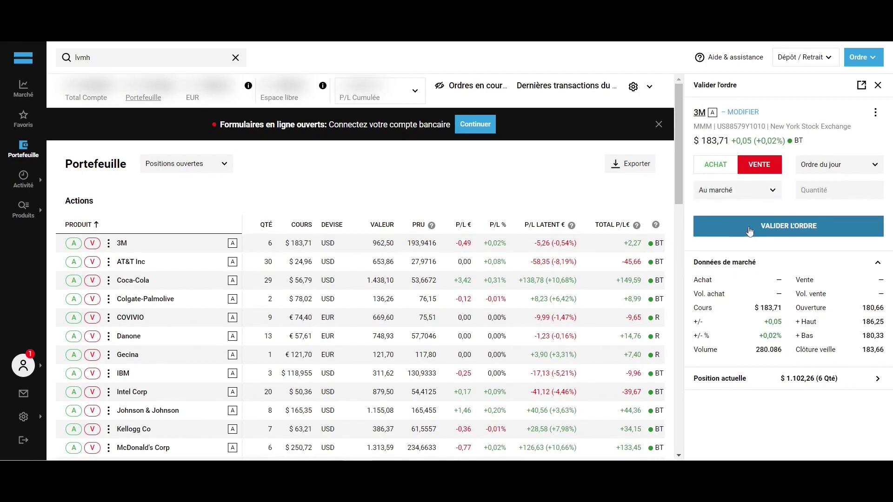
{"action": "left_click", "coordinate": [820, 190]}
{"action": "type", "text": "1"}
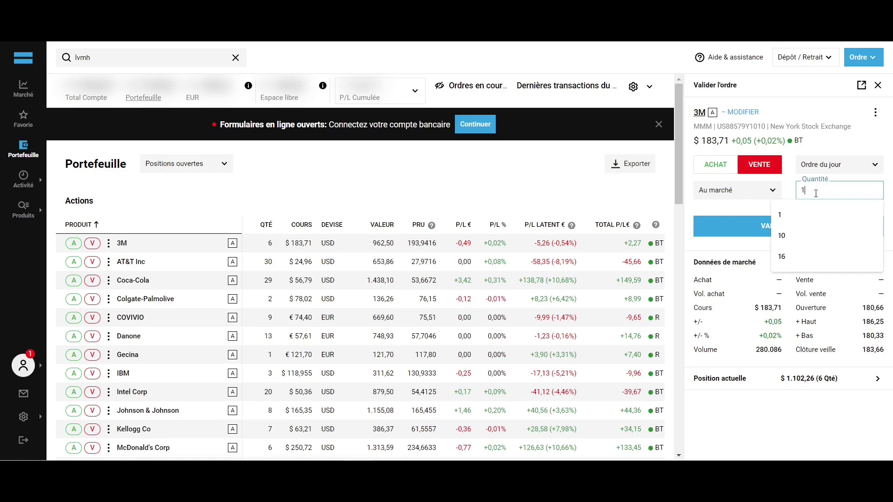
{"action": "left_click", "coordinate": [791, 185]}
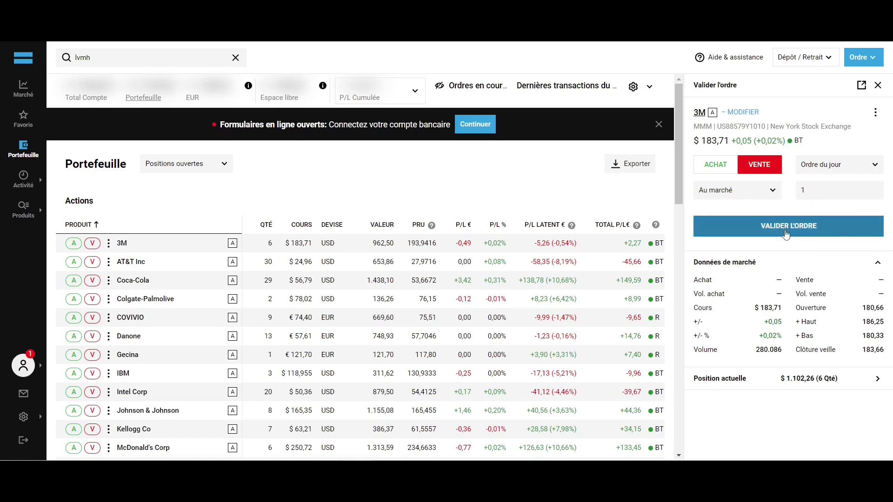